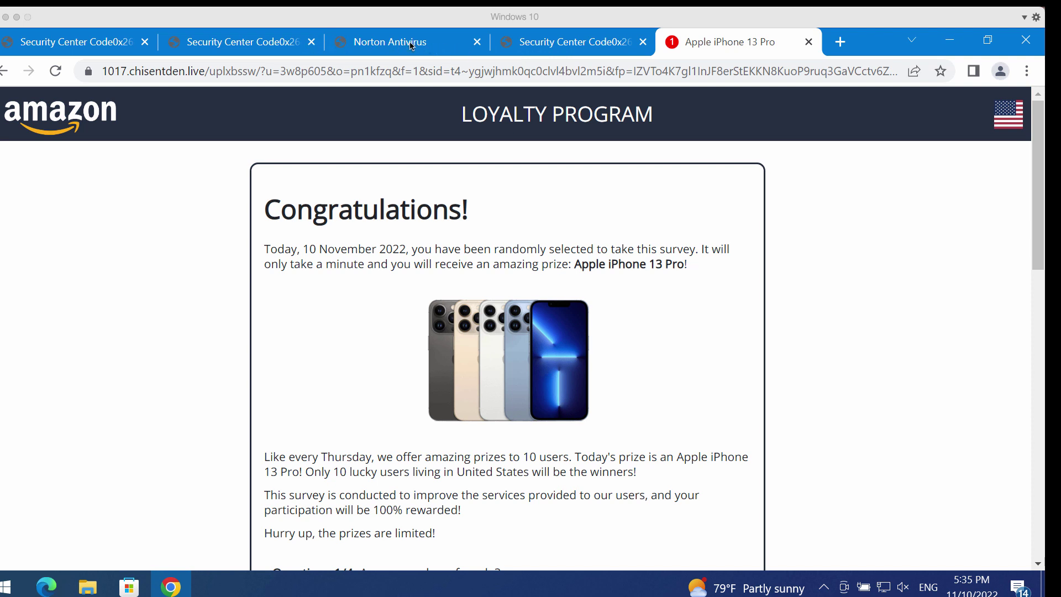
Close the scam survey tab and load combocleaner.com in a fresh Chrome tab.
left_click(835, 43)
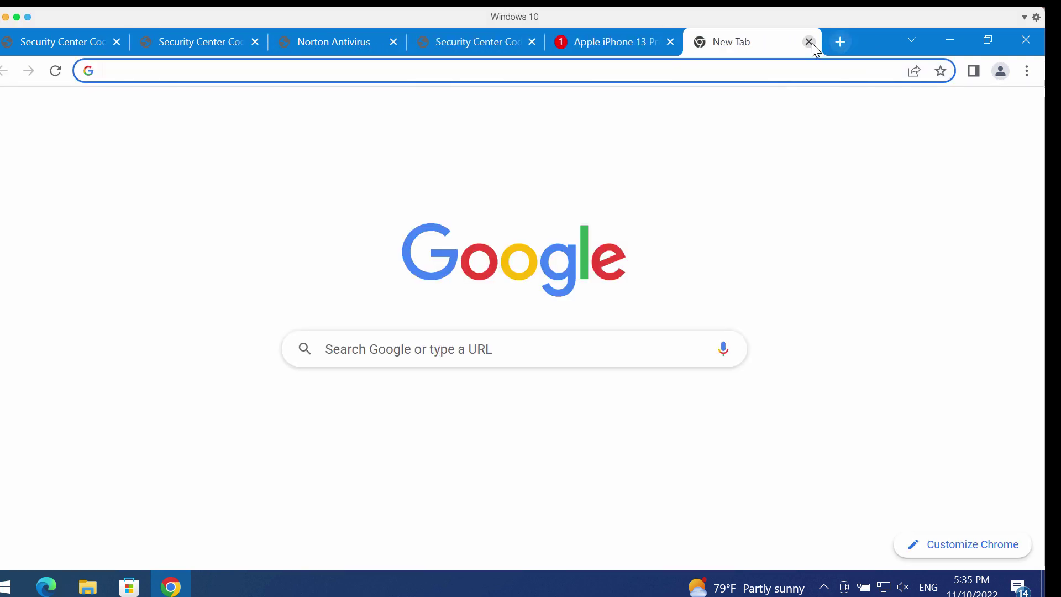
left_click(669, 41)
left_click(607, 73)
type("c")
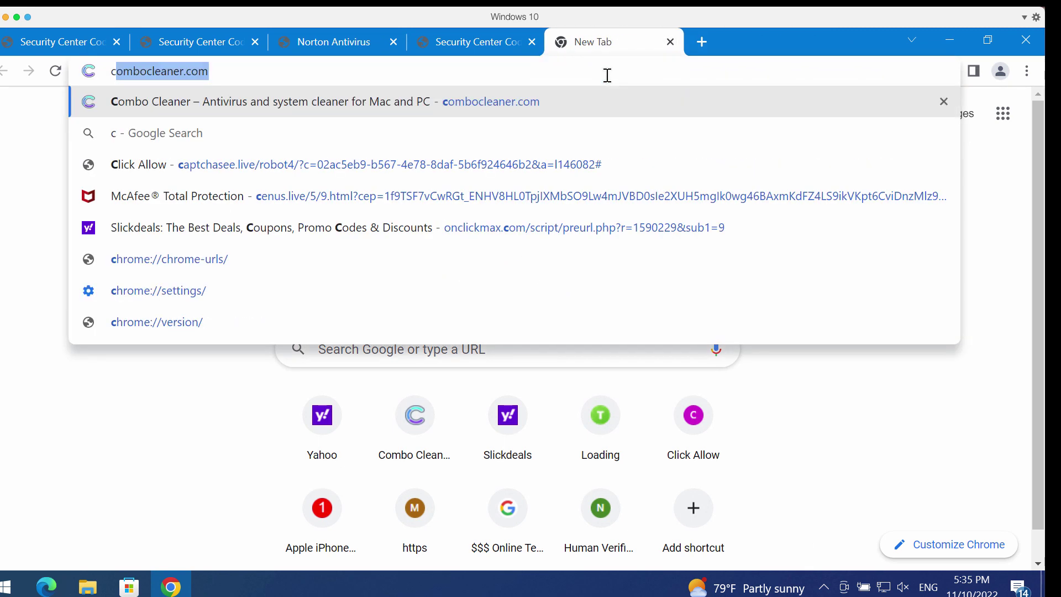
key("BackSpace")
type("\\")
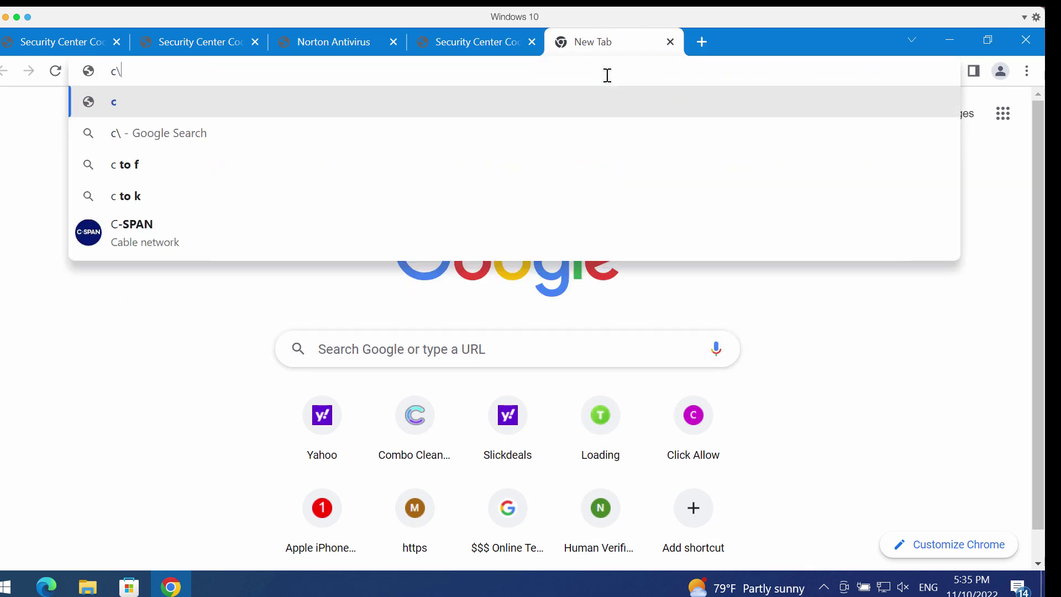
type("o")
key("Return")
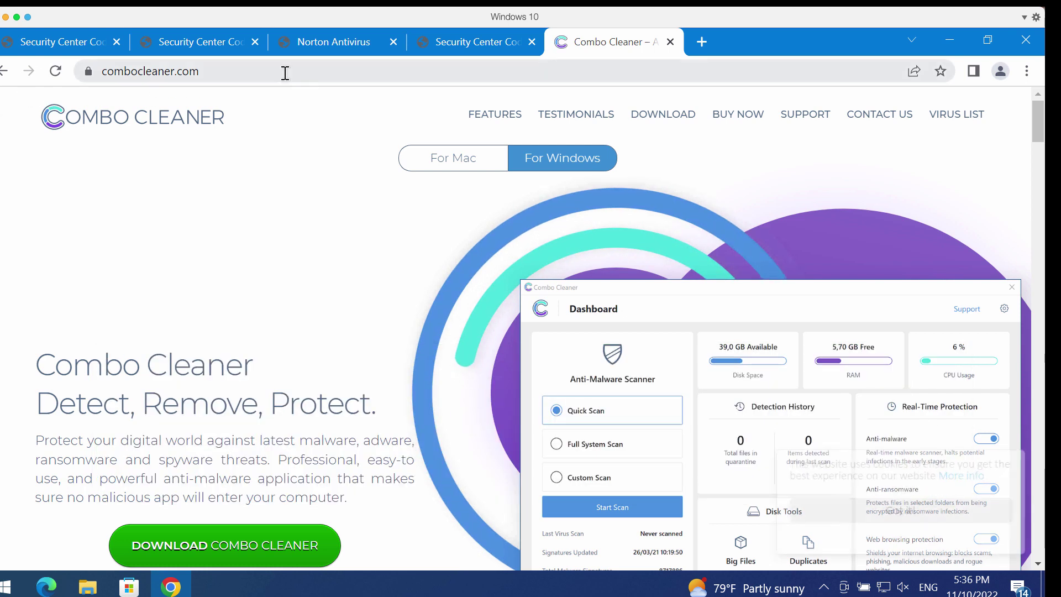
Highlight the site address, minimize Chrome and close the blank Edge window to reveal the desktop.
left_click(306, 72)
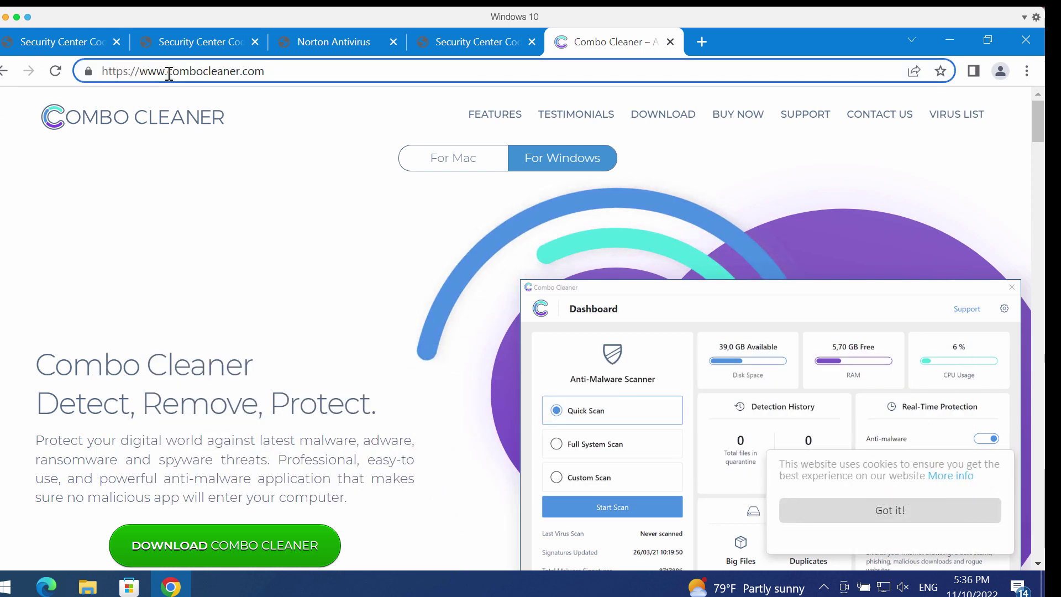
left_click_drag(167, 72, 289, 74)
left_click_drag(167, 72, 278, 73)
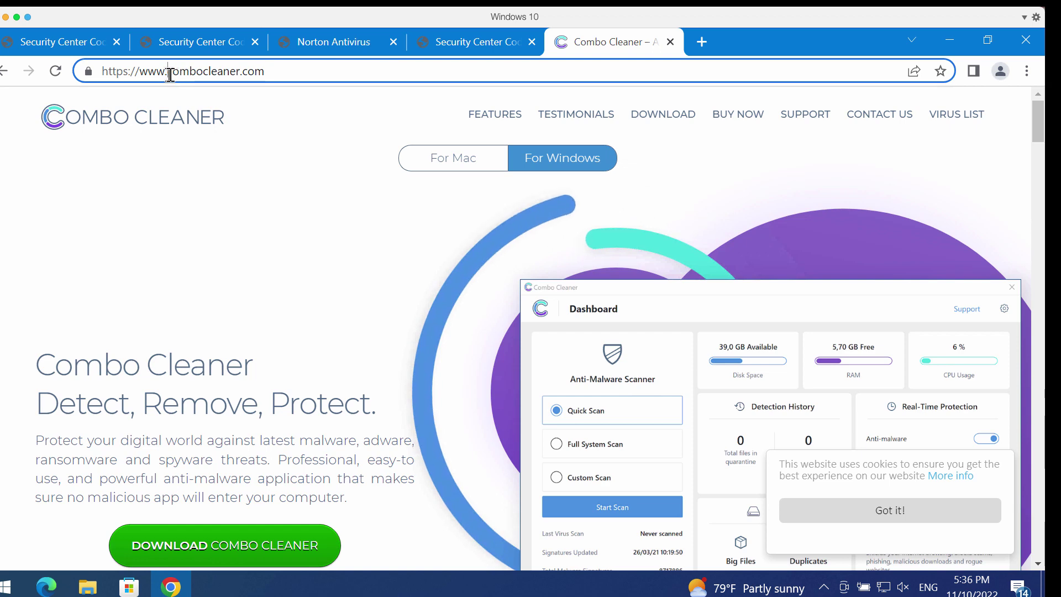
left_click(279, 73)
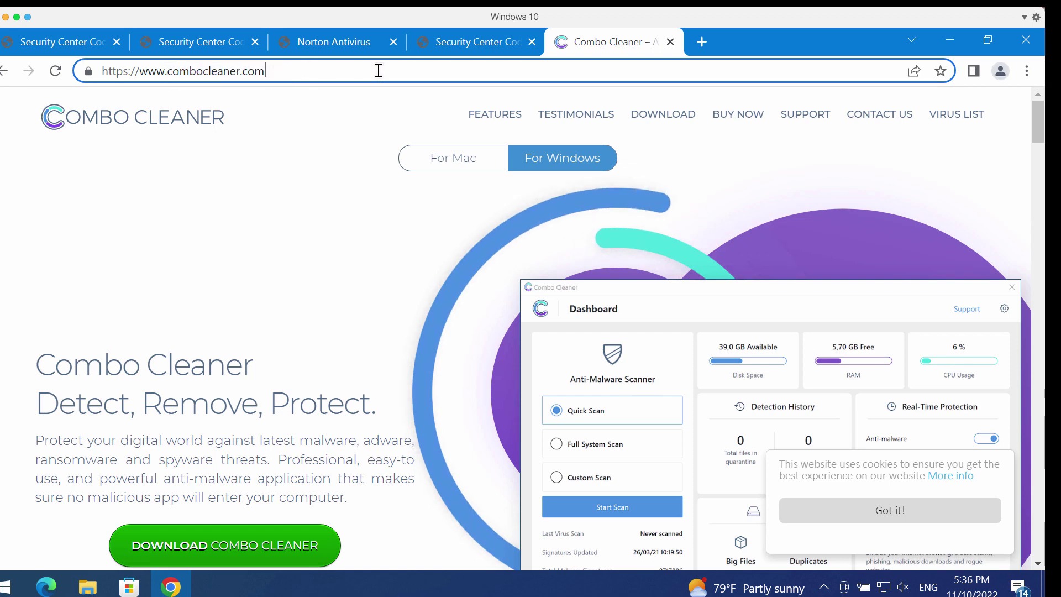
left_click(949, 39)
left_click(1012, 134)
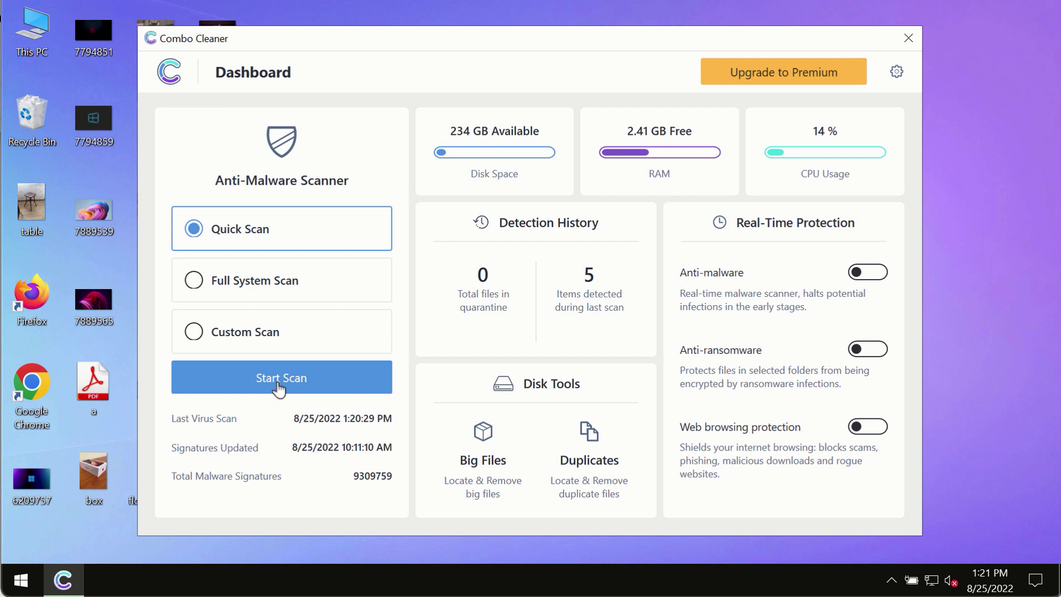
Start the quick malware scan, visit the dashboard, and return to the scan's progress view.
left_click(306, 381)
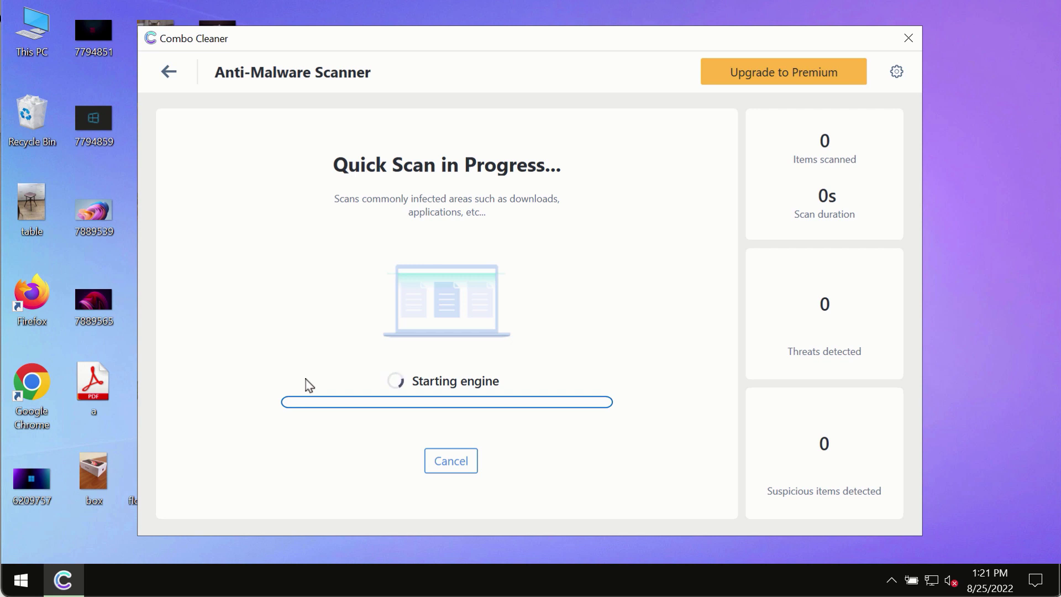
left_click(169, 71)
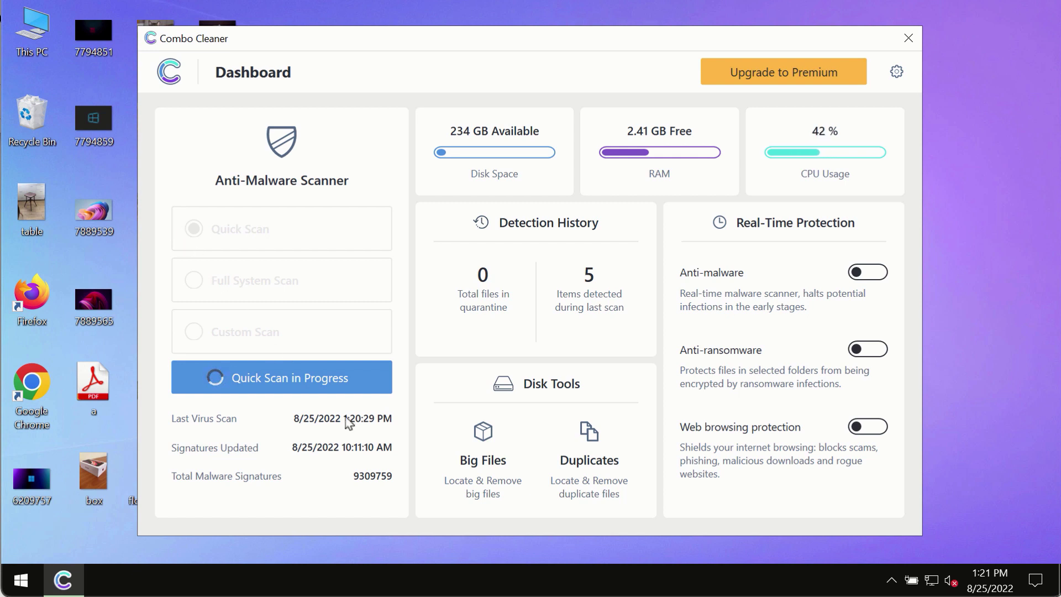
left_click(298, 375)
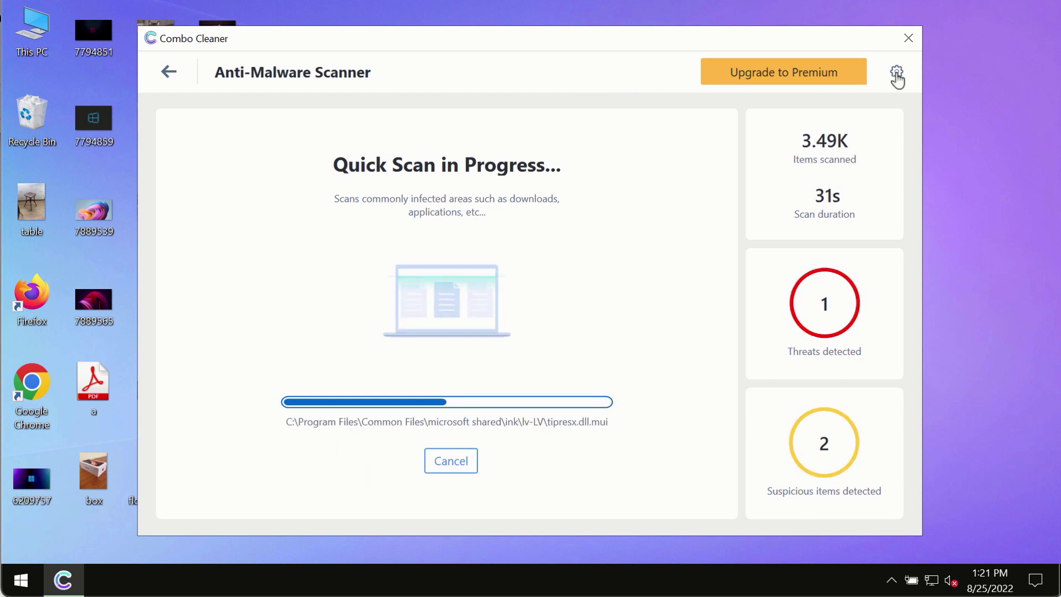
View the General settings, then the Anti-Ransomware protection options.
left_click(896, 74)
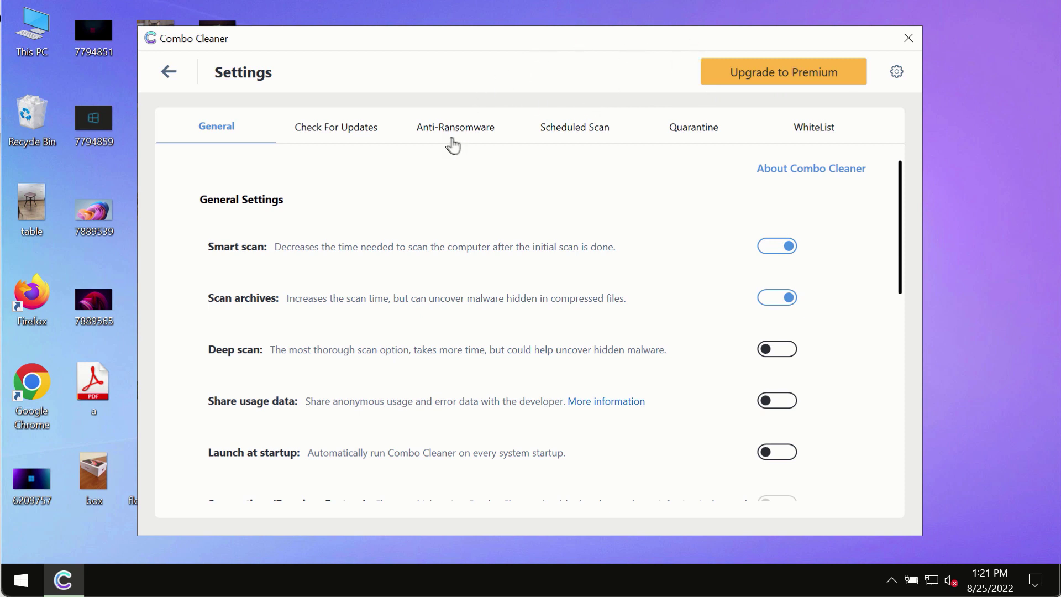
left_click(439, 131)
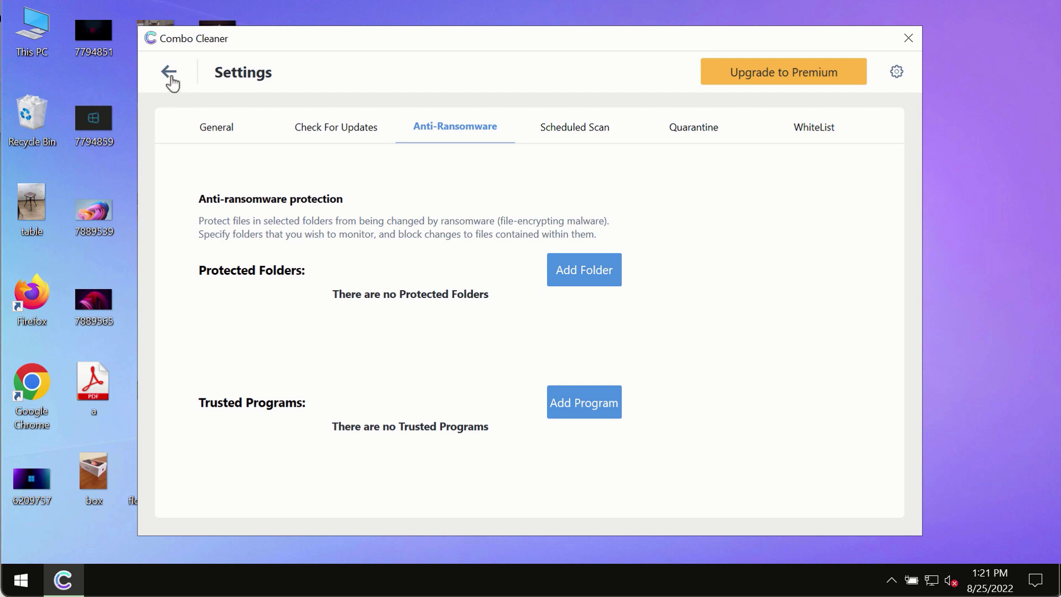
Return to the dashboard and reopen the running quick scan's progress page.
left_click(169, 76)
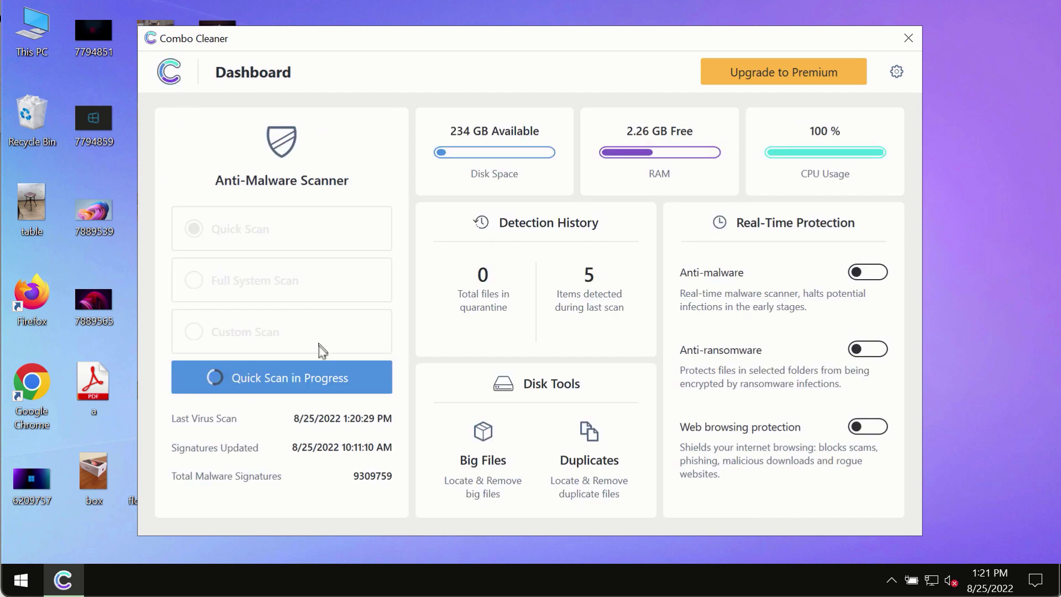
left_click(329, 379)
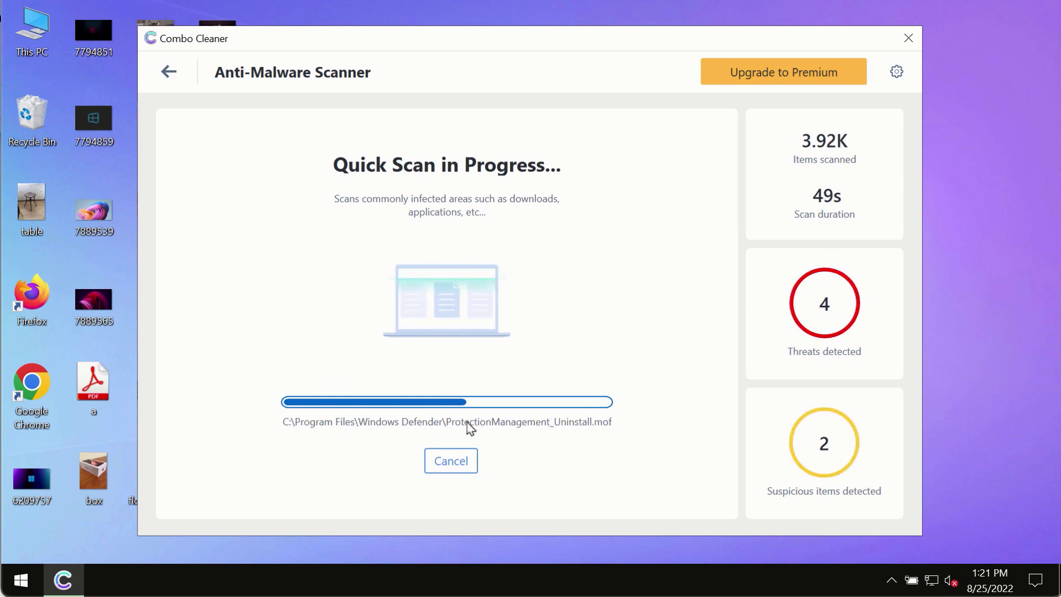